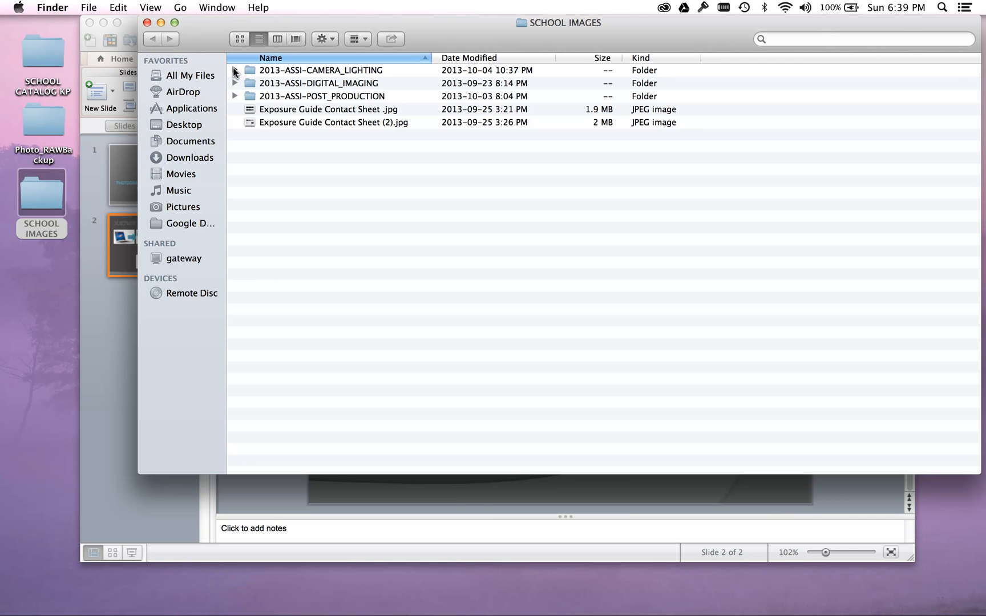
- Examine the contents of the 2013-ASSI-CAMERA_LIGHTING folder and its 2Focal subfolder, collapsing both again
{"action": "left_click", "coordinate": [234, 70]}
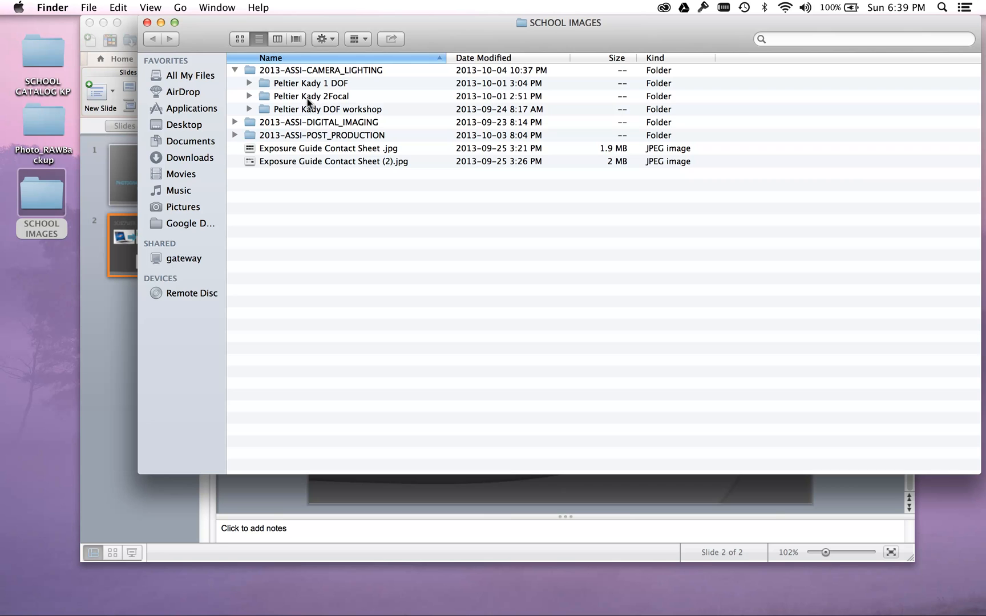
{"action": "left_click", "coordinate": [249, 97]}
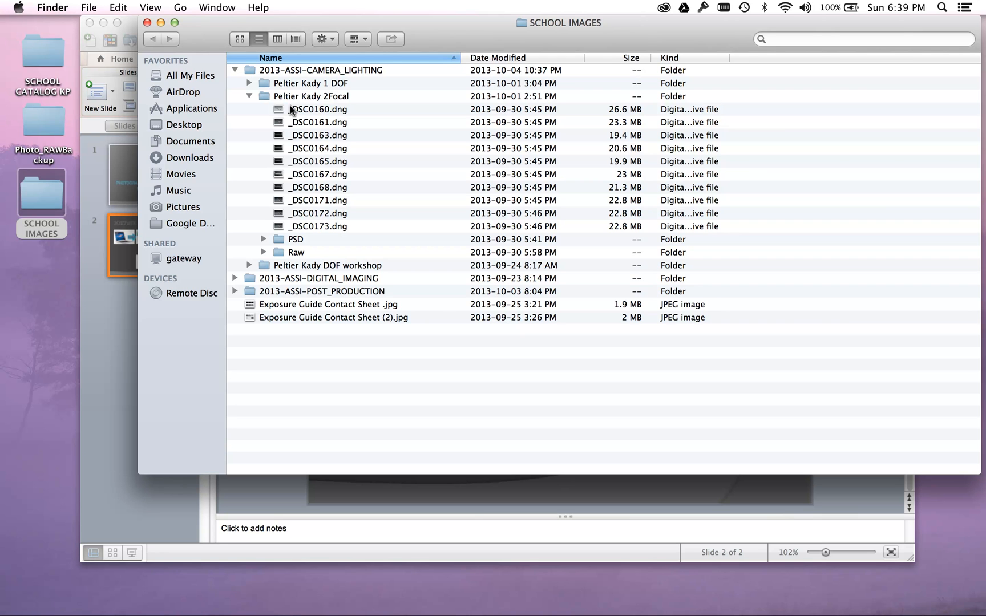
{"action": "left_click", "coordinate": [249, 96]}
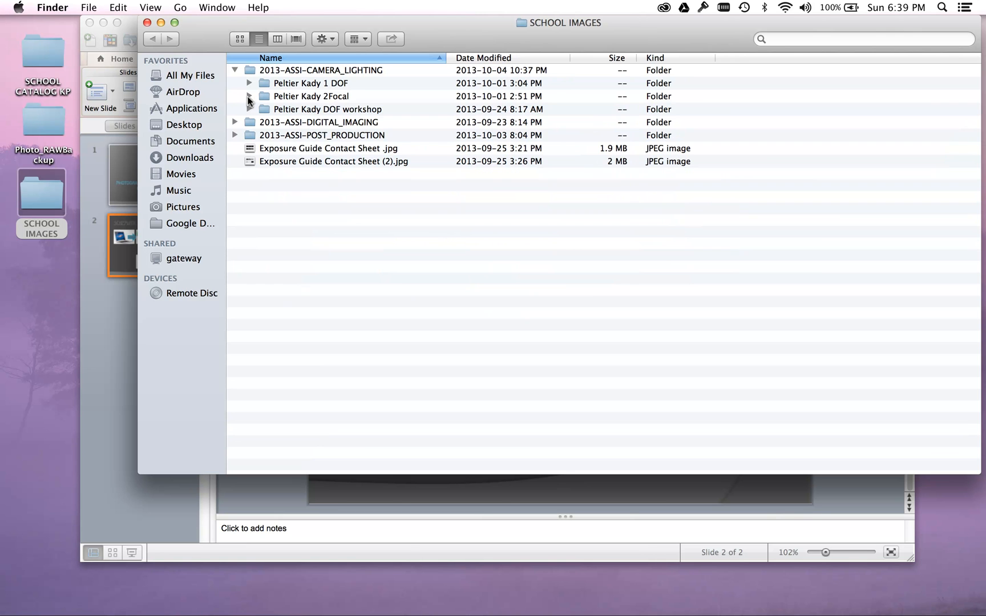
{"action": "left_click", "coordinate": [234, 69]}
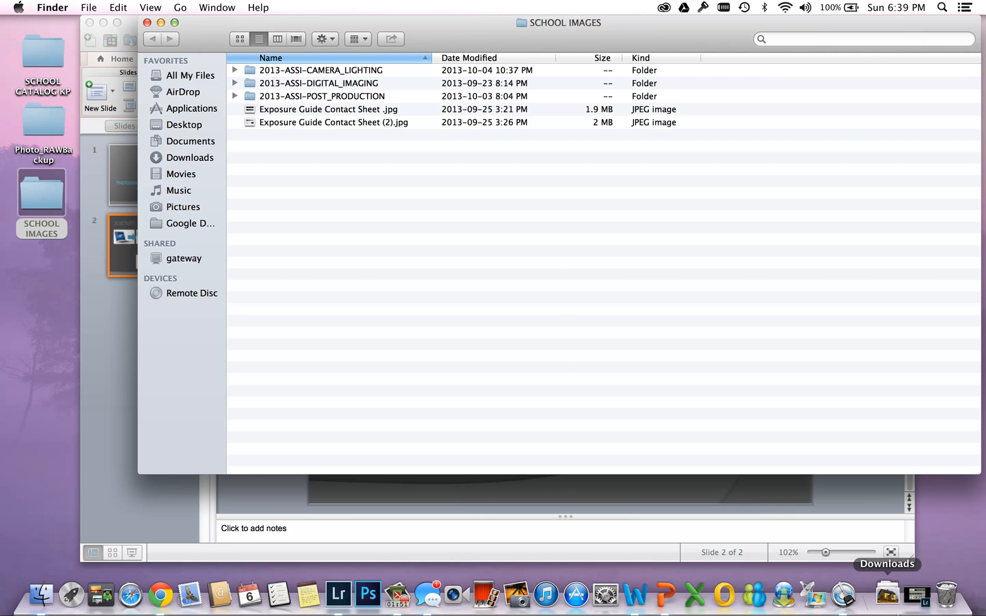
- Switch to Lightroom and browse the SCHOOL IMAGES photos, including those in the 2Focal and 1 DOF folders
{"action": "left_click", "coordinate": [919, 606]}
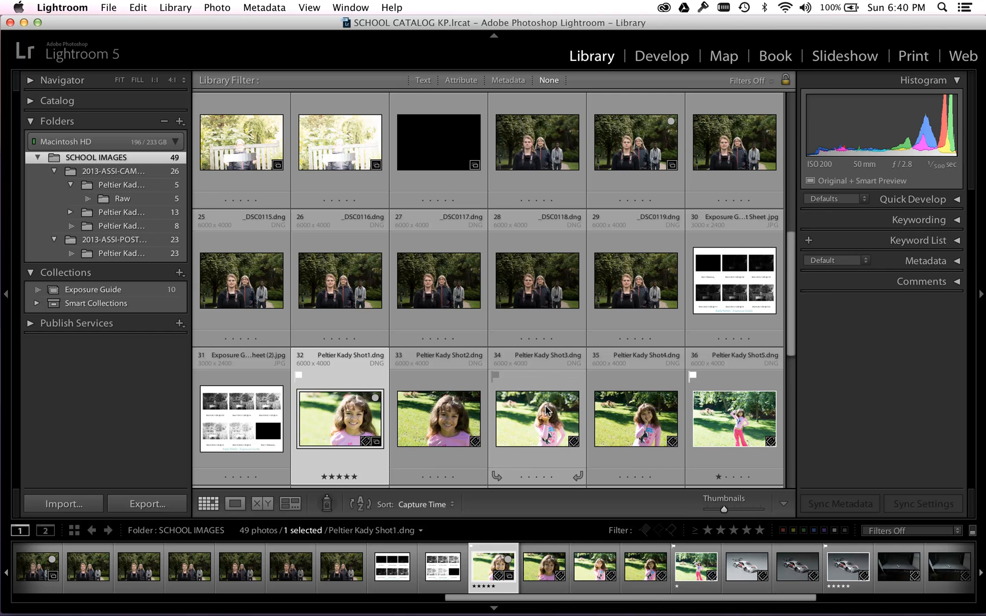
{"action": "scroll", "coordinate": [582, 304], "scroll_direction": "up", "scroll_amount": 6}
{"action": "scroll", "coordinate": [582, 304], "scroll_direction": "down", "scroll_amount": 12}
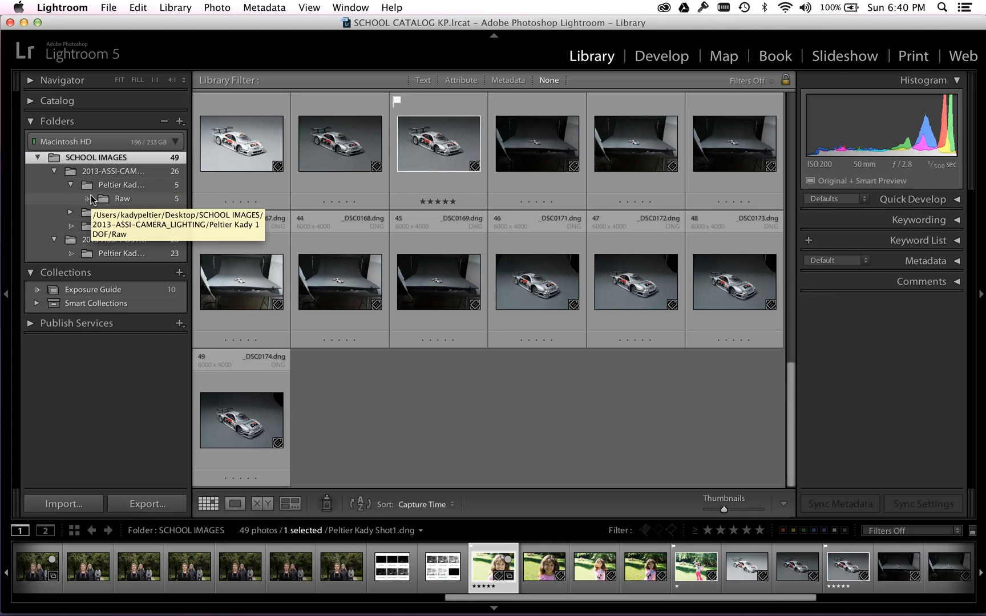
{"action": "left_click", "coordinate": [103, 218]}
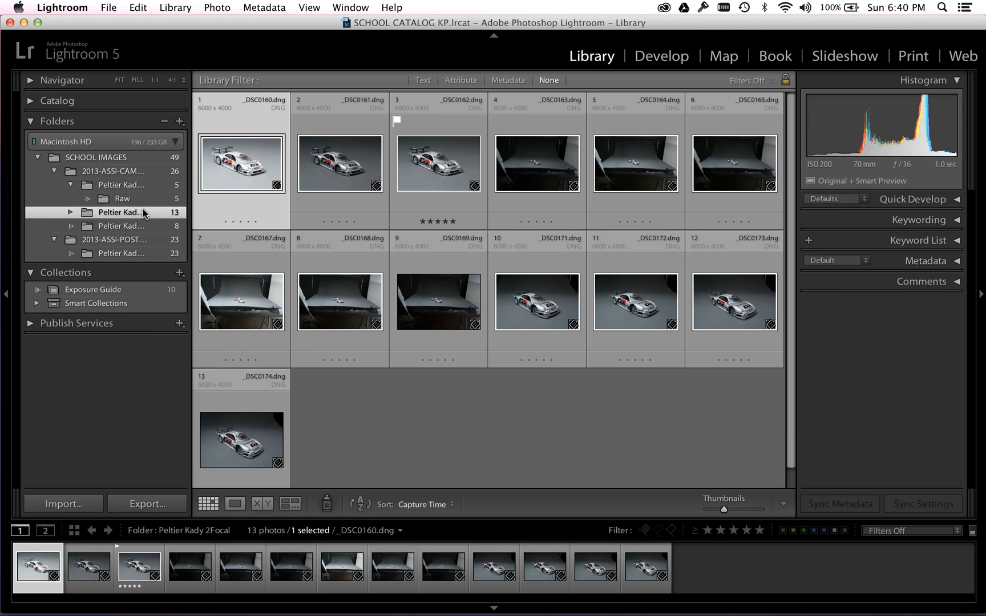
{"action": "left_click", "coordinate": [96, 185]}
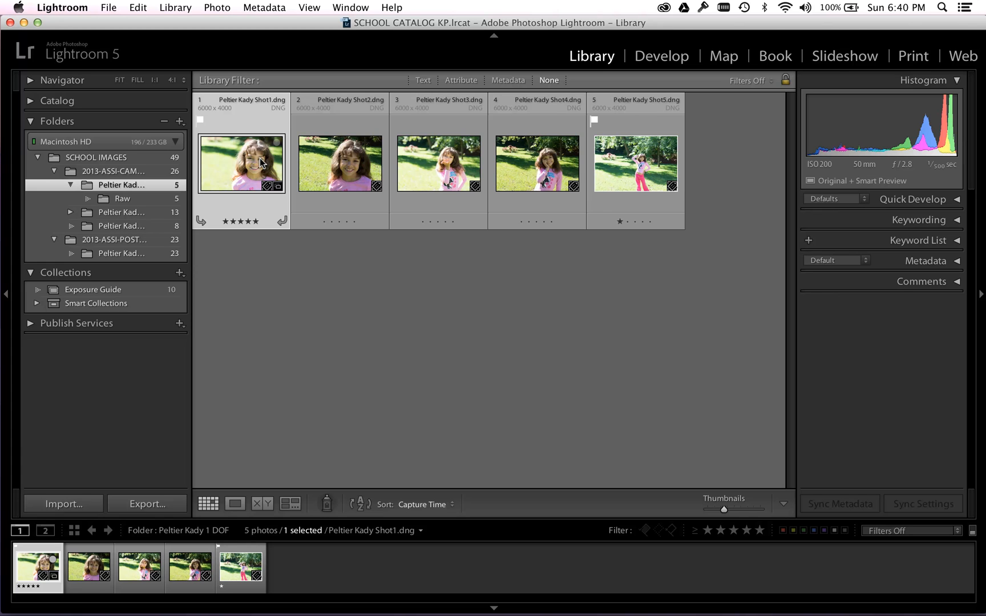
- Examine the metadata of the Shot2 and Shot3 photos in the 1 DOF folder
{"action": "left_click", "coordinate": [331, 173]}
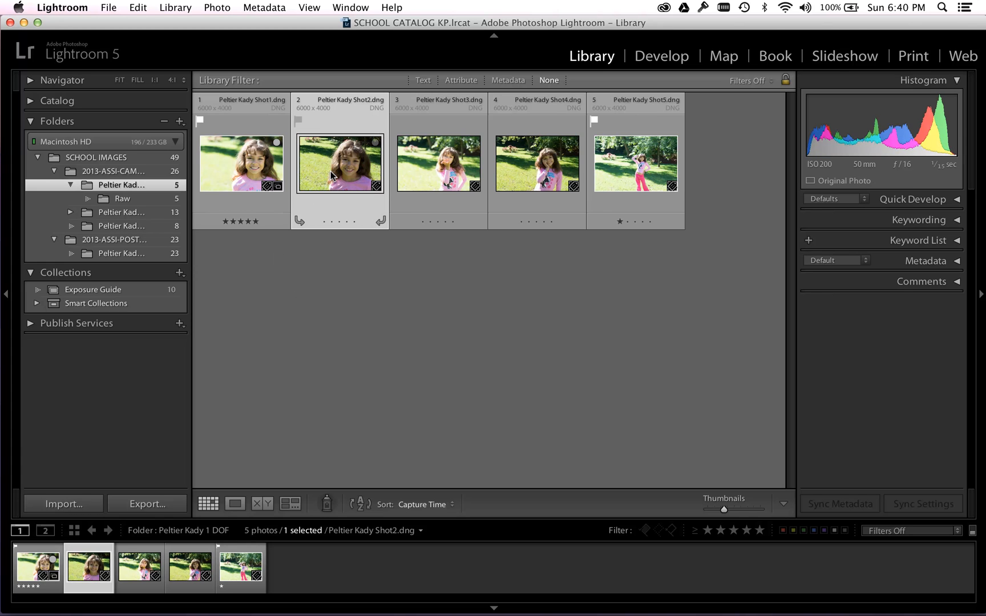
{"action": "left_click", "coordinate": [955, 262]}
{"action": "scroll", "coordinate": [902, 315], "scroll_direction": "down", "scroll_amount": 5}
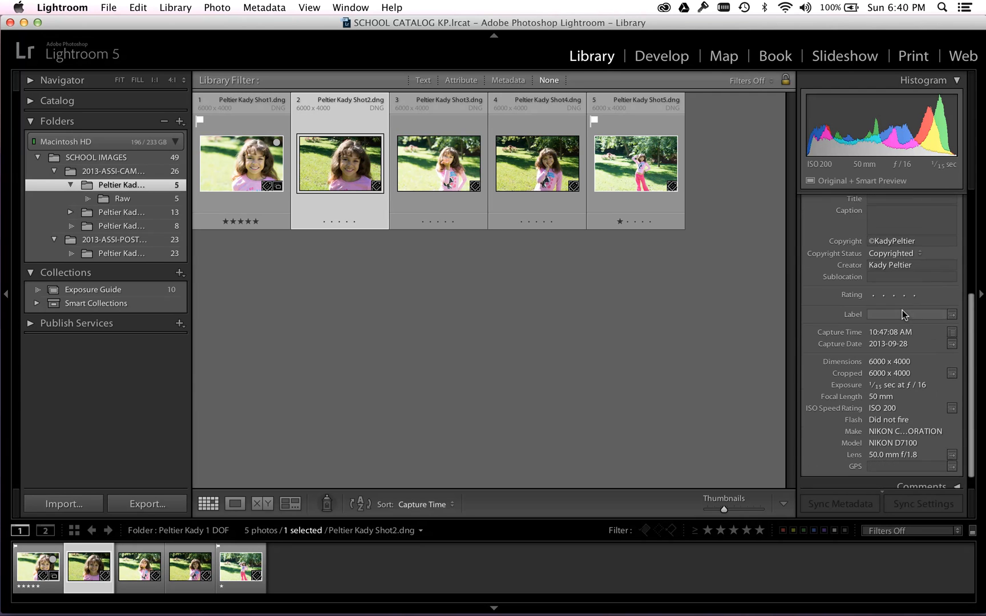
{"action": "scroll", "coordinate": [902, 315], "scroll_direction": "up", "scroll_amount": 5}
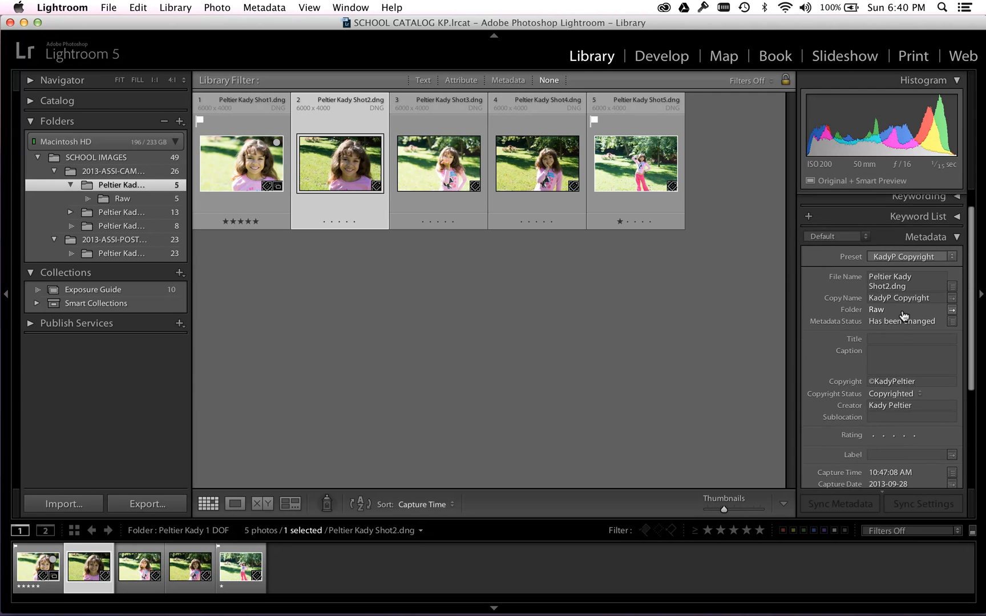
{"action": "scroll", "coordinate": [902, 315], "scroll_direction": "down", "scroll_amount": 3}
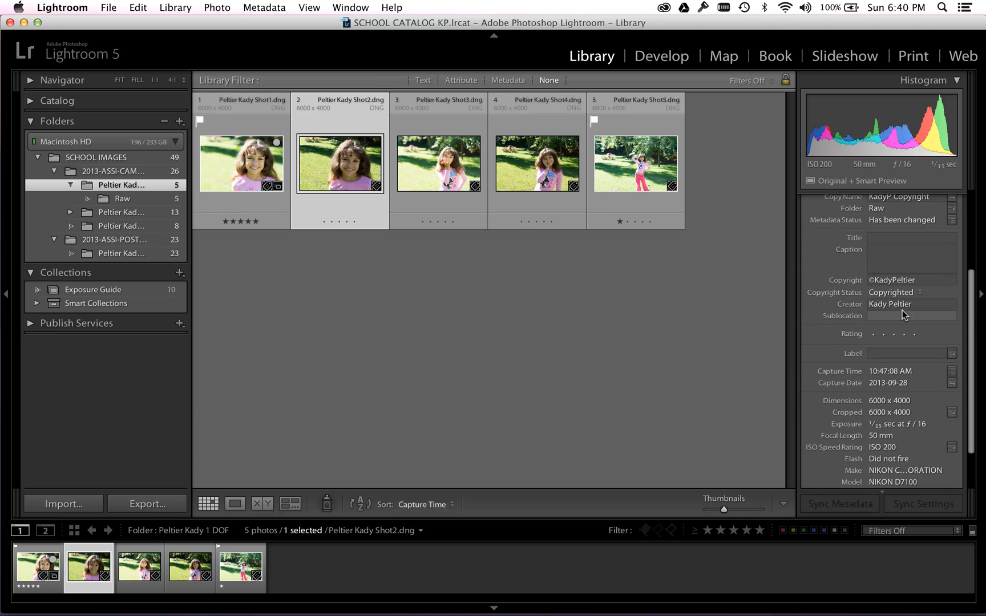
{"action": "scroll", "coordinate": [902, 315], "scroll_direction": "down", "scroll_amount": 3}
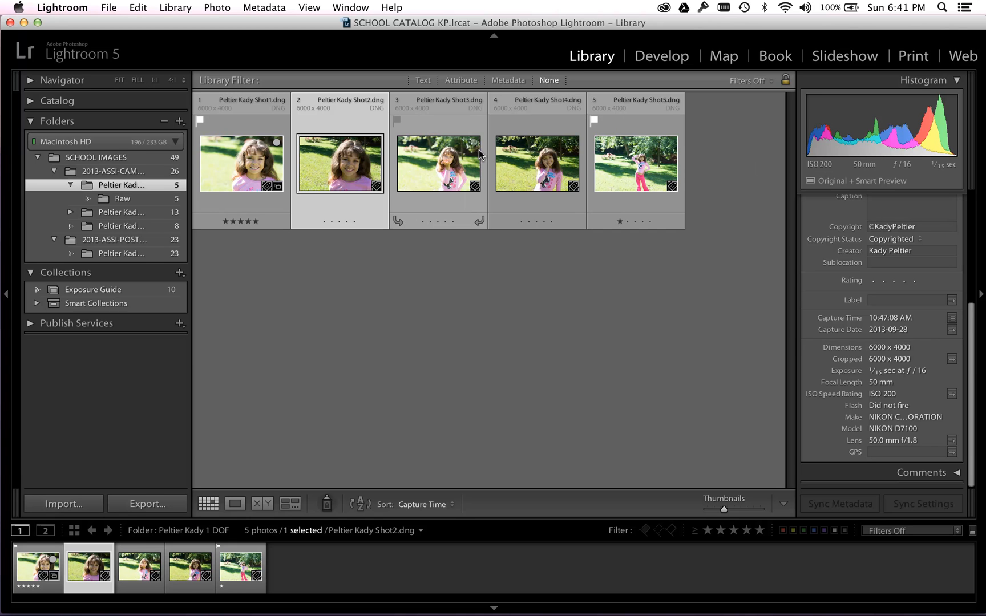
{"action": "left_click", "coordinate": [457, 155]}
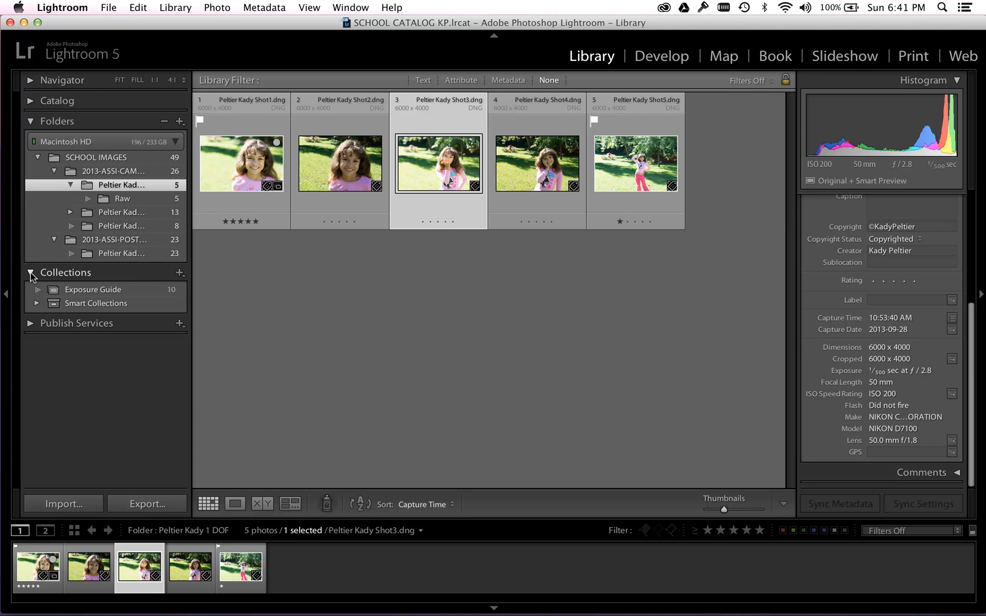
- Show the photos in the Exposure Guide collection and collapse the SCHOOL IMAGES folder tree
{"action": "left_click", "coordinate": [67, 291]}
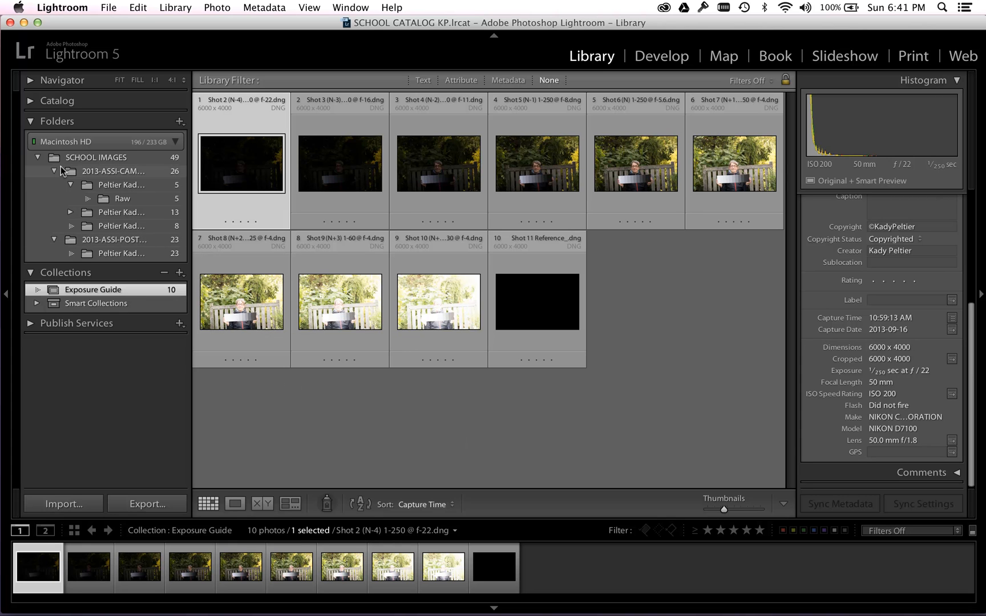
{"action": "left_click", "coordinate": [37, 158]}
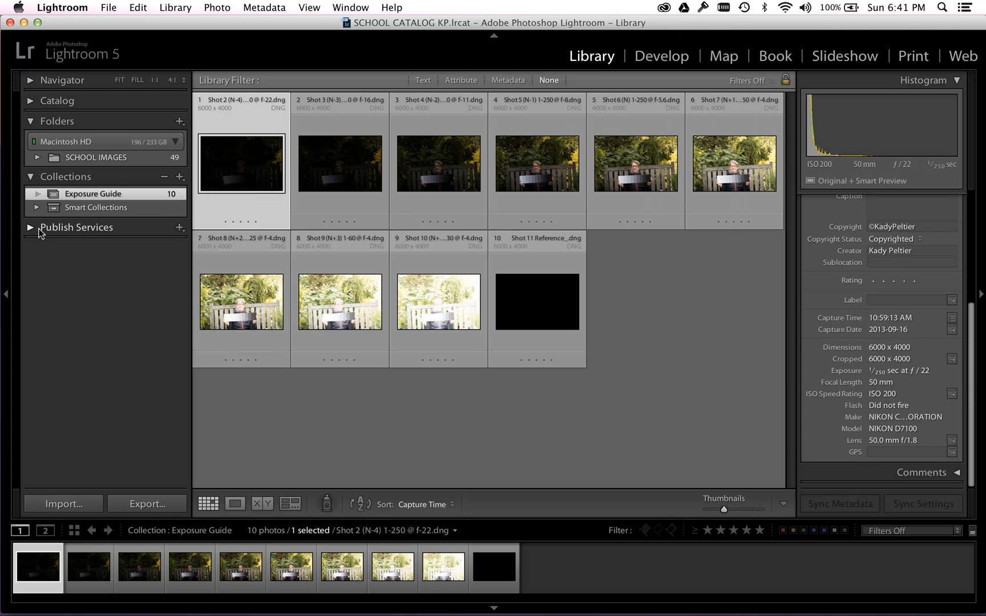
- Review the Photography Portfolio, Personal and School Collection smart collections, and collapse the list of collections
{"action": "left_click", "coordinate": [37, 207]}
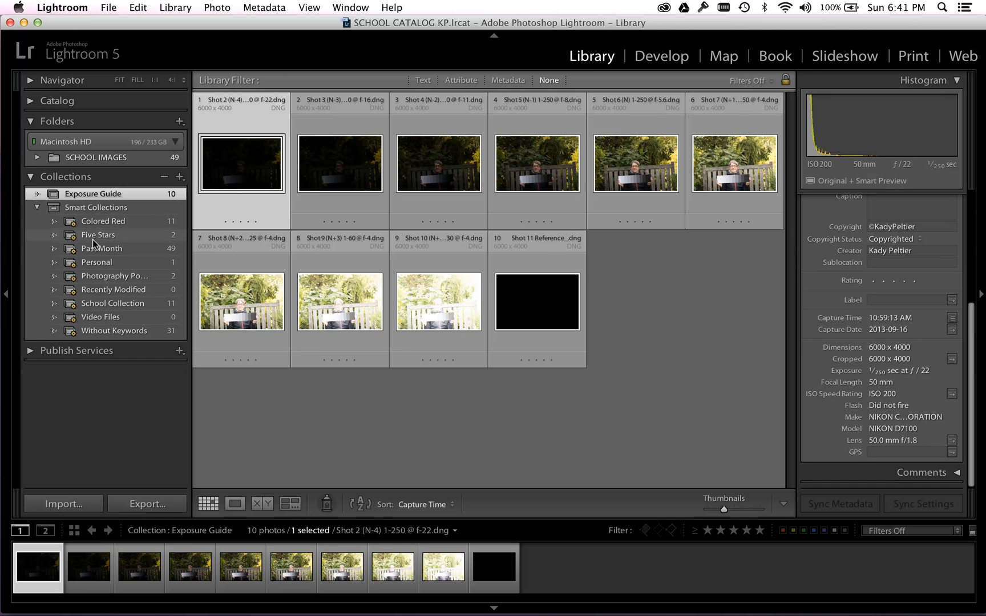
{"action": "left_click", "coordinate": [120, 277]}
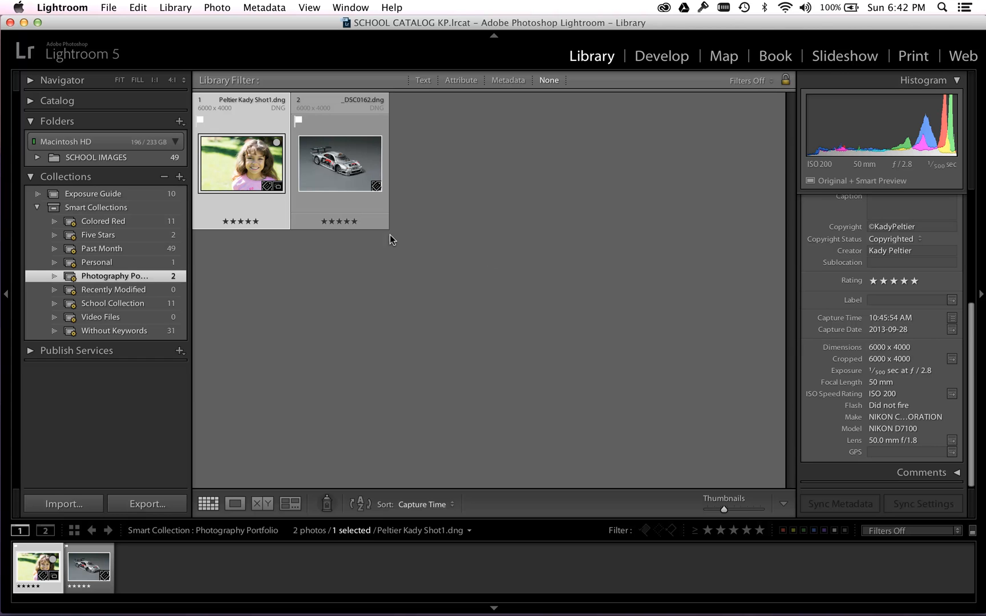
{"action": "left_click", "coordinate": [147, 265]}
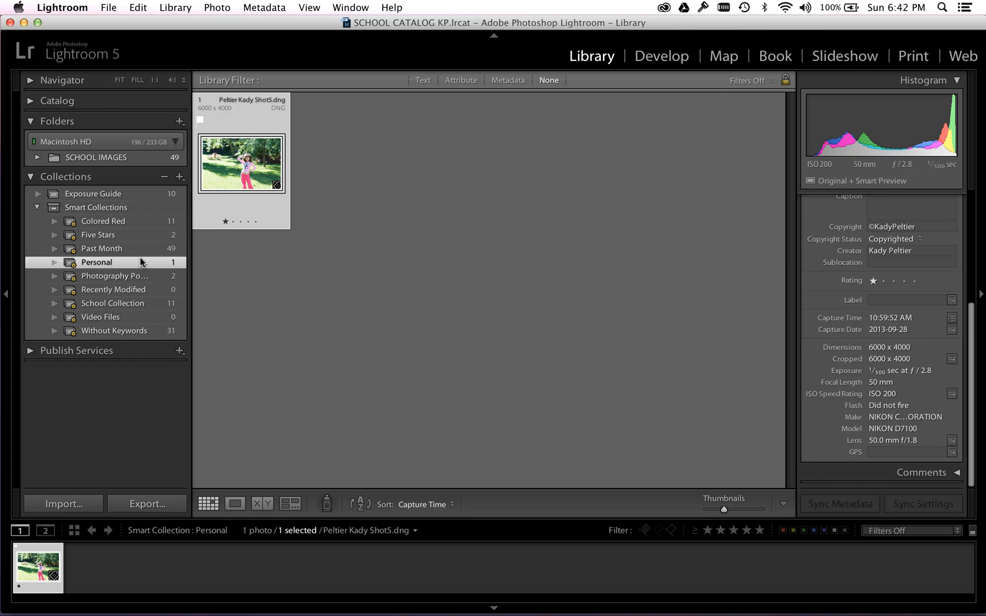
{"action": "left_click", "coordinate": [136, 308]}
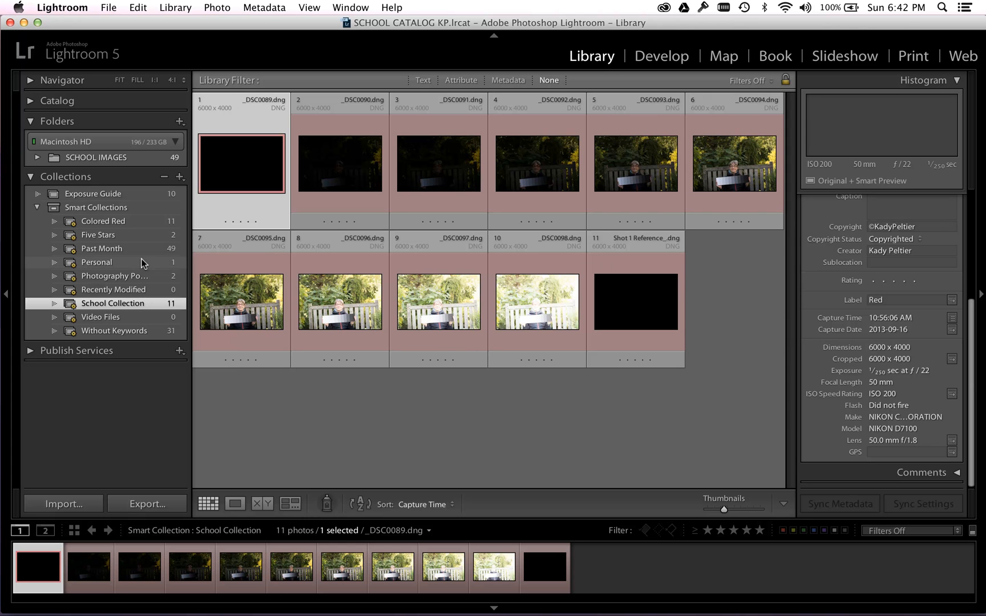
{"action": "left_click", "coordinate": [129, 304]}
{"action": "left_click", "coordinate": [30, 177]}
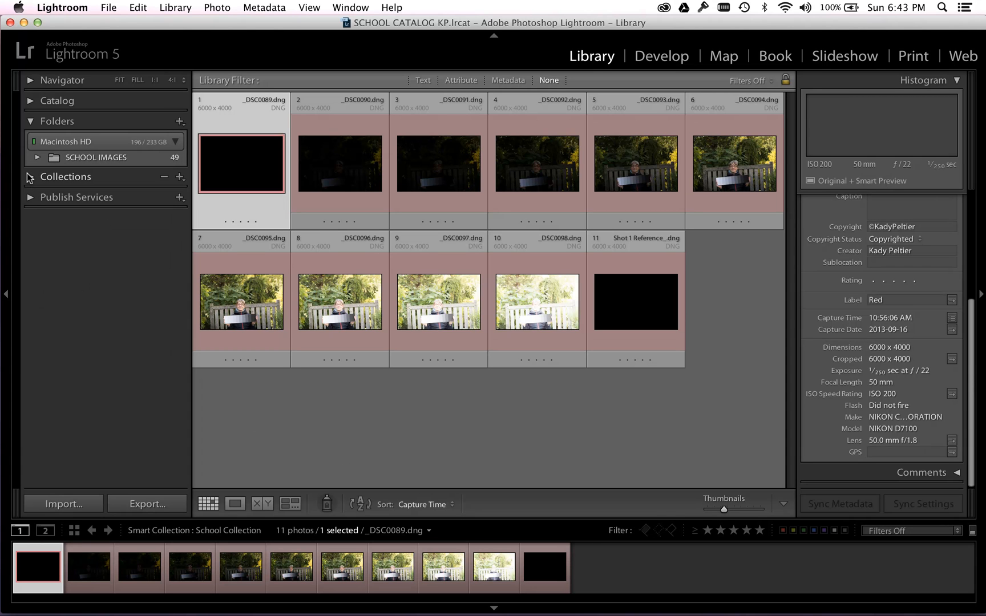
- Search the SCHOOL IMAGES folder for photos matching the text "grey car" in any searchable field
{"action": "left_click", "coordinate": [90, 159]}
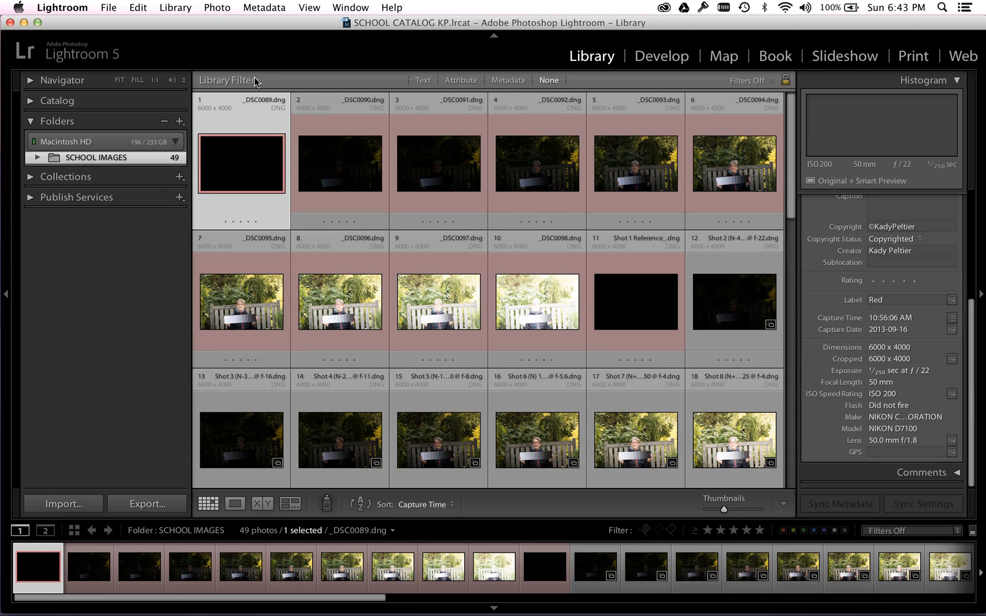
{"action": "left_click", "coordinate": [425, 80]}
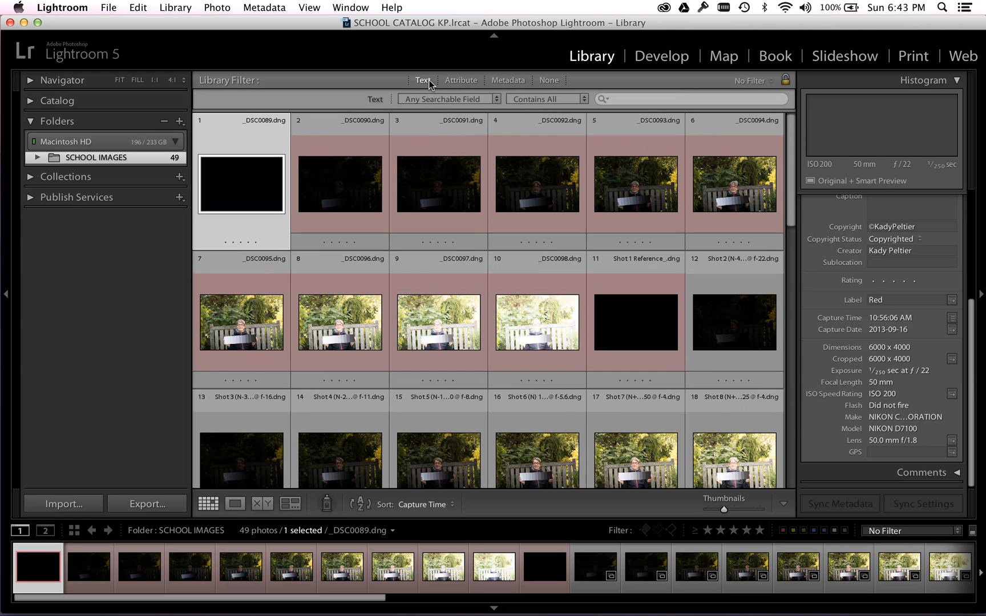
{"action": "left_click", "coordinate": [657, 100]}
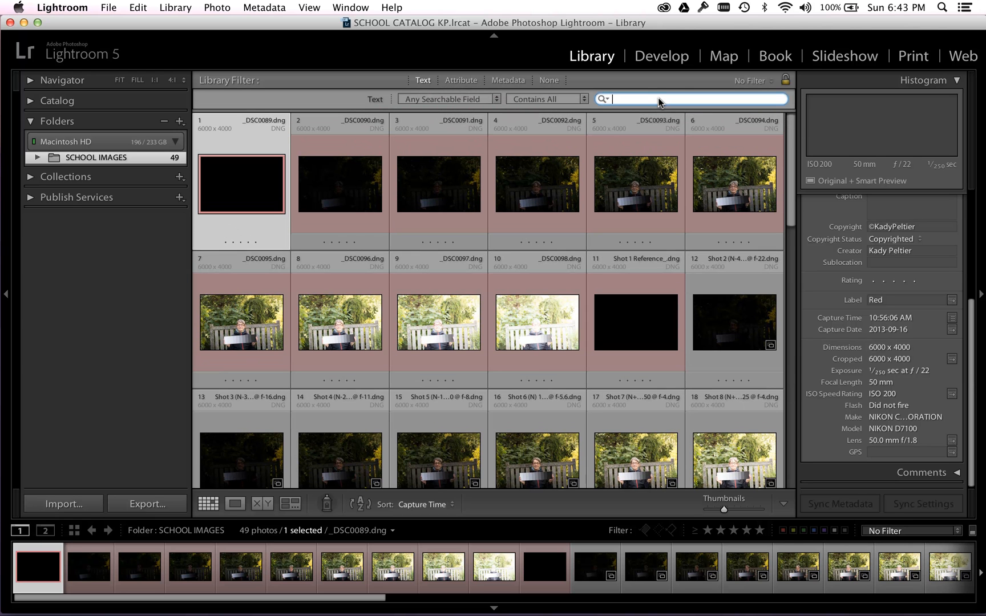
{"action": "type", "text": "grey car"}
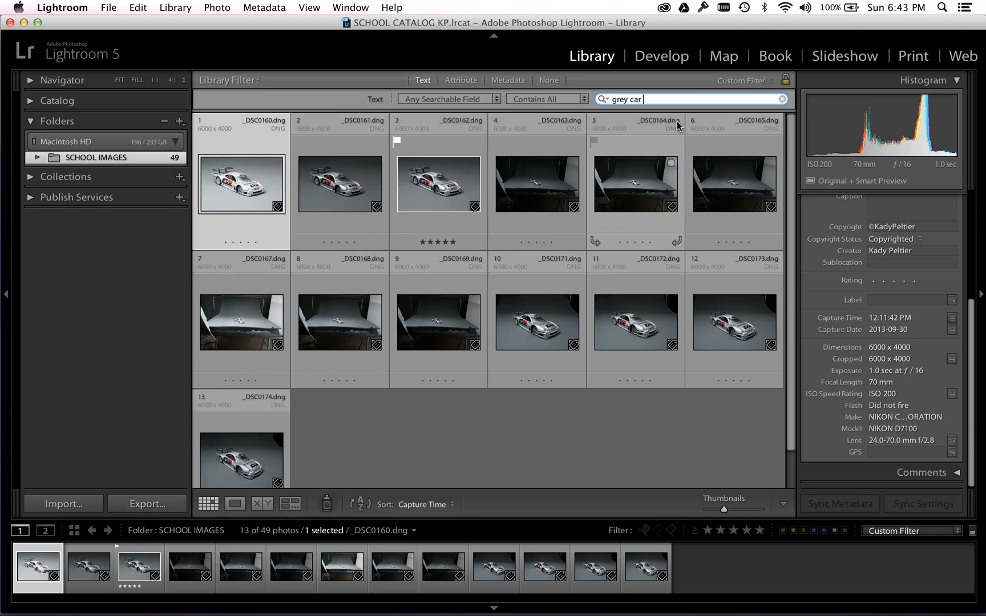
- Search the SCHOOL IMAGES photos for "grass" instead, and clear the search text
{"action": "key", "text": "BackSpace"}
{"action": "key", "text": "BackSpace"}
{"action": "key", "text": "BackSpace"}
{"action": "key", "text": "BackSpace"}
{"action": "key", "text": "BackSpace"}
{"action": "key", "text": "BackSpace"}
{"action": "key", "text": "BackSpace"}
{"action": "type", "text": "rass"}
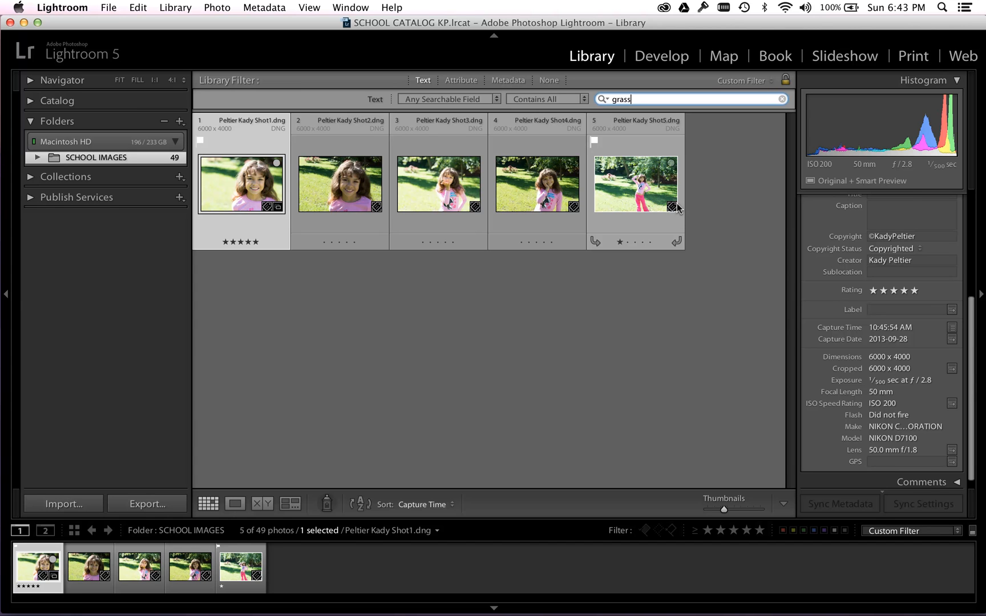
{"action": "key", "text": "BackSpace"}
{"action": "key", "text": "BackSpace"}
{"action": "key", "text": "BackSpace"}
{"action": "key", "text": "BackSpace"}
{"action": "key", "text": "BackSpace"}
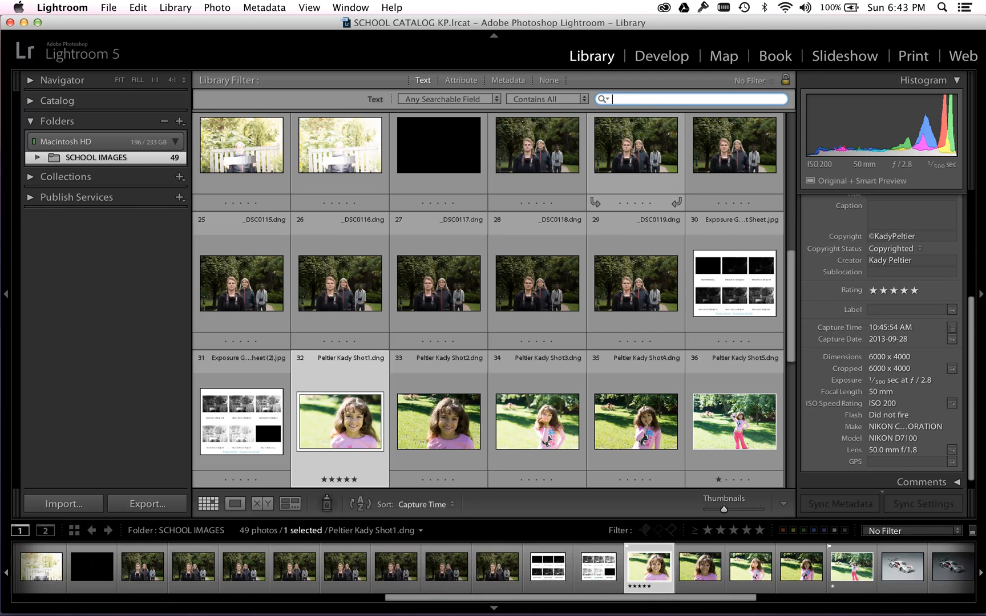
- Filter the SCHOOL IMAGES photos to flagged picks, show the metadata filter columns as well, and turn all filters off
{"action": "left_click", "coordinate": [473, 80]}
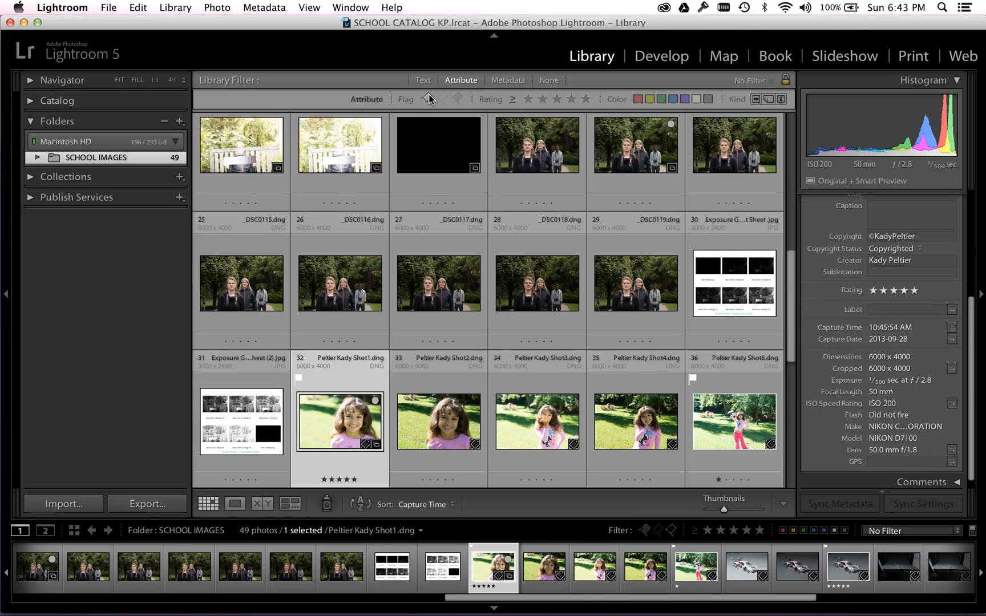
{"action": "left_click", "coordinate": [429, 98]}
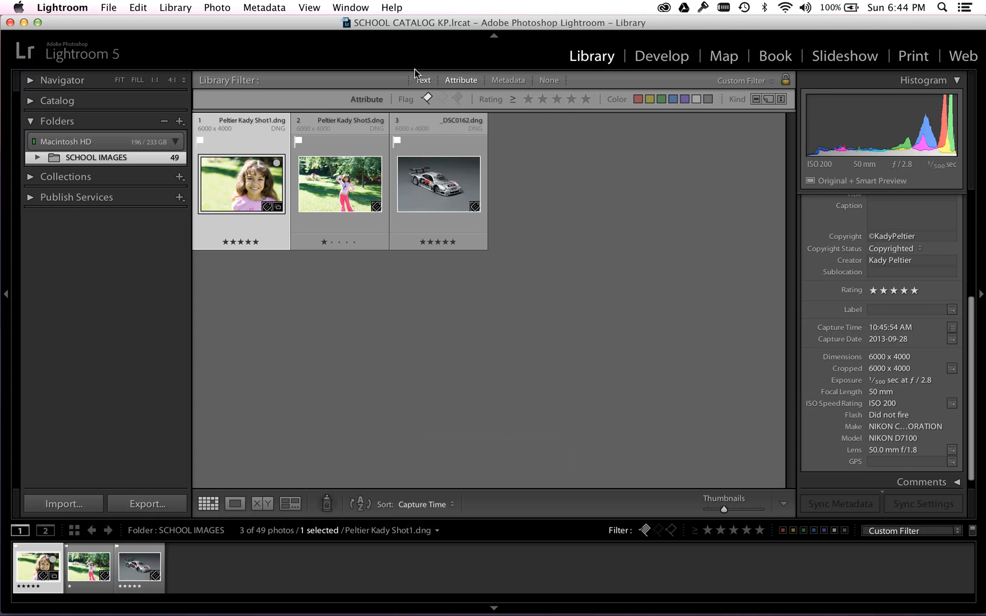
{"action": "left_click", "coordinate": [499, 81], "text": "shift"}
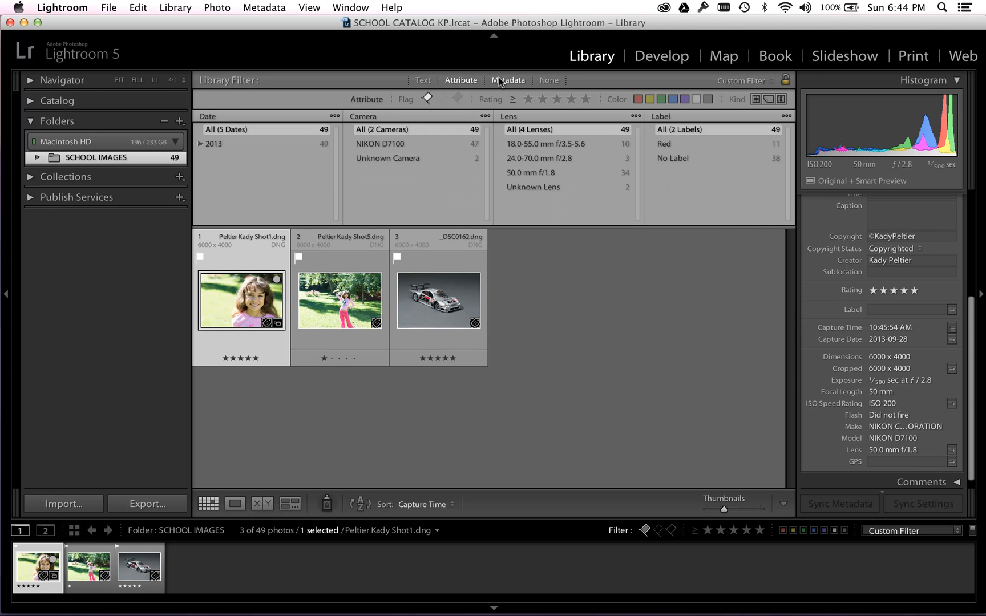
{"action": "left_click", "coordinate": [541, 80]}
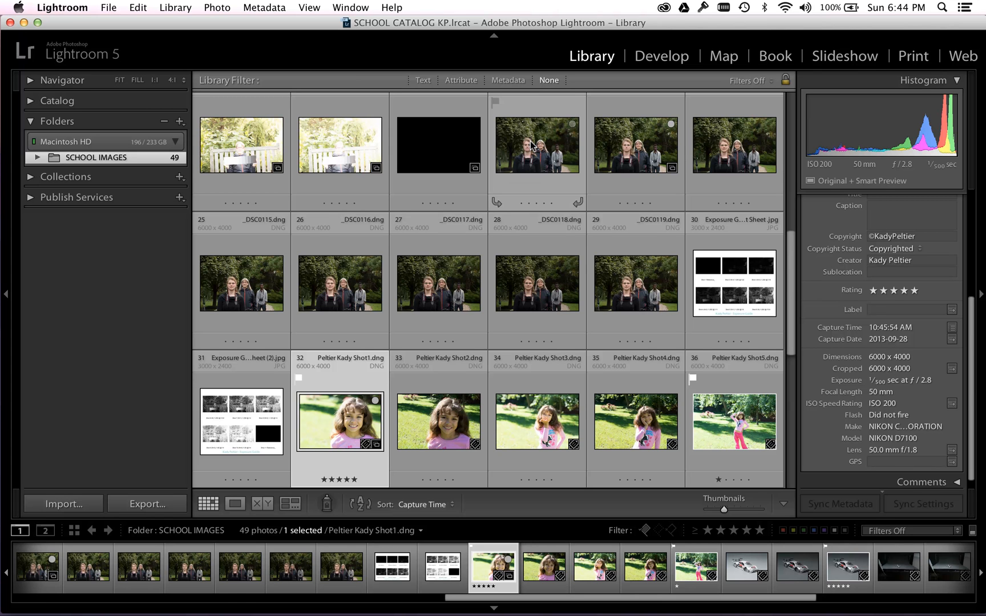
{"action": "scroll", "coordinate": [337, 319], "scroll_direction": "down", "scroll_amount": 5}
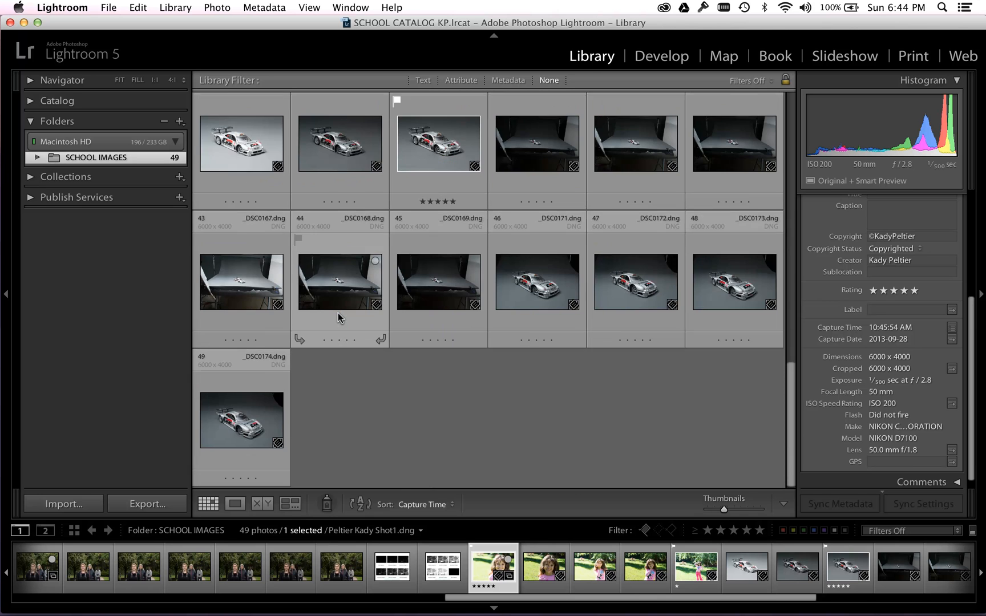
{"action": "scroll", "coordinate": [338, 317], "scroll_direction": "up", "scroll_amount": 15}
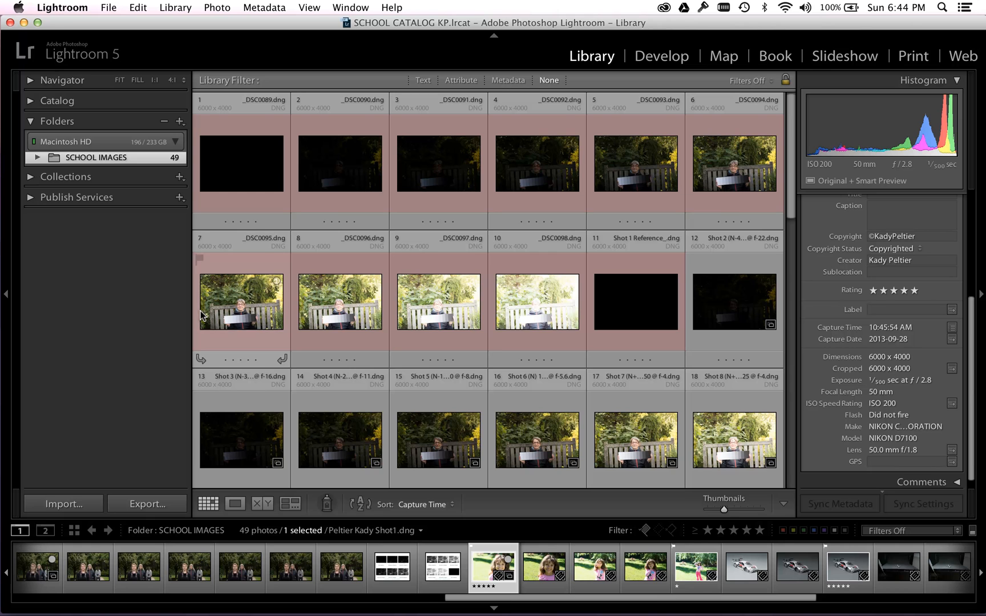
- Start a photo import, load the saved user import preset, and review its file handling, metadata and destination settings
{"action": "left_click", "coordinate": [86, 502]}
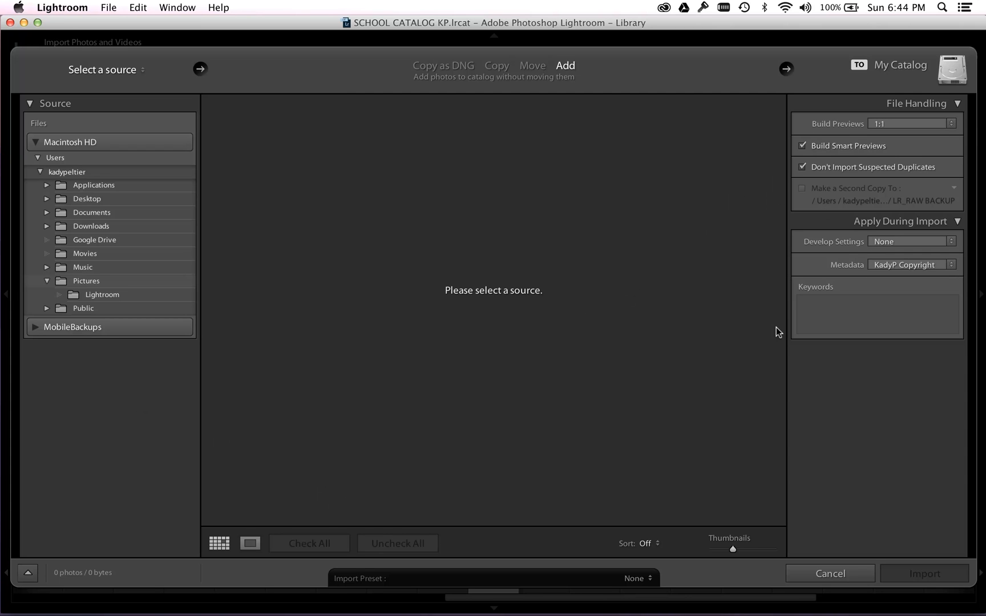
{"action": "left_click", "coordinate": [642, 577]}
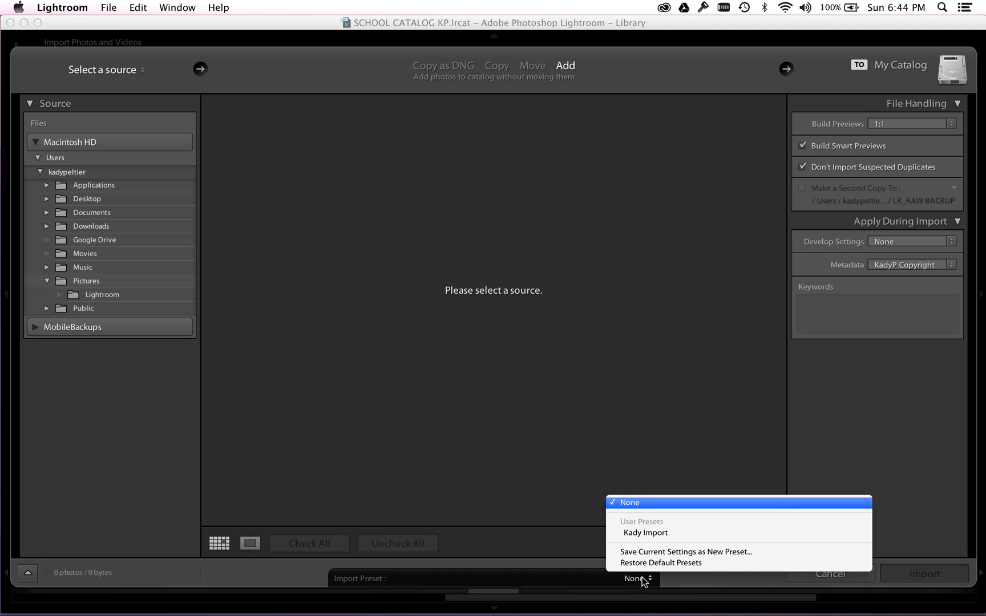
{"action": "left_click", "coordinate": [643, 533]}
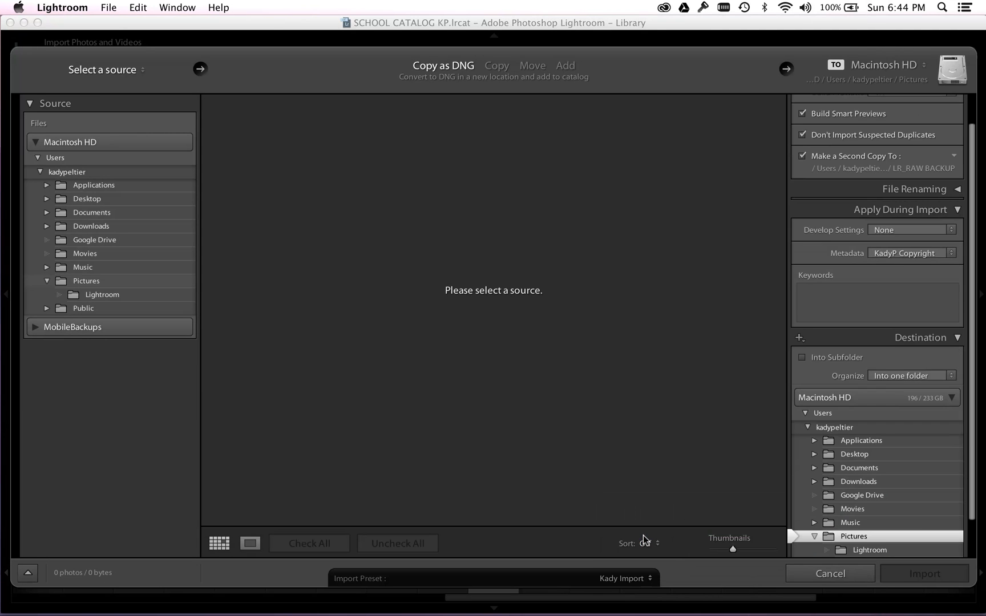
{"action": "scroll", "coordinate": [893, 255], "scroll_direction": "up", "scroll_amount": 2}
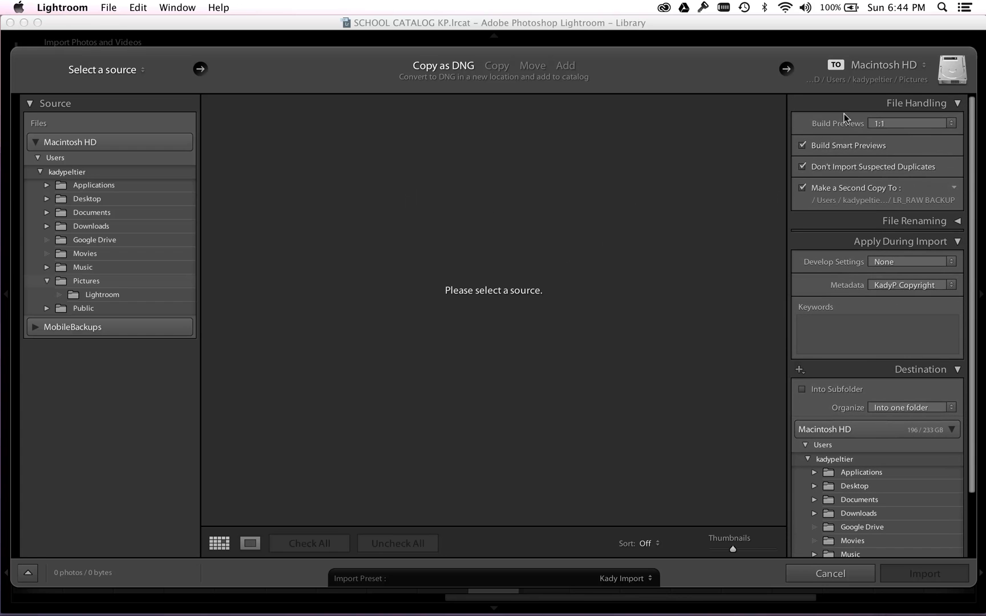
{"action": "scroll", "coordinate": [879, 504], "scroll_direction": "down", "scroll_amount": 4}
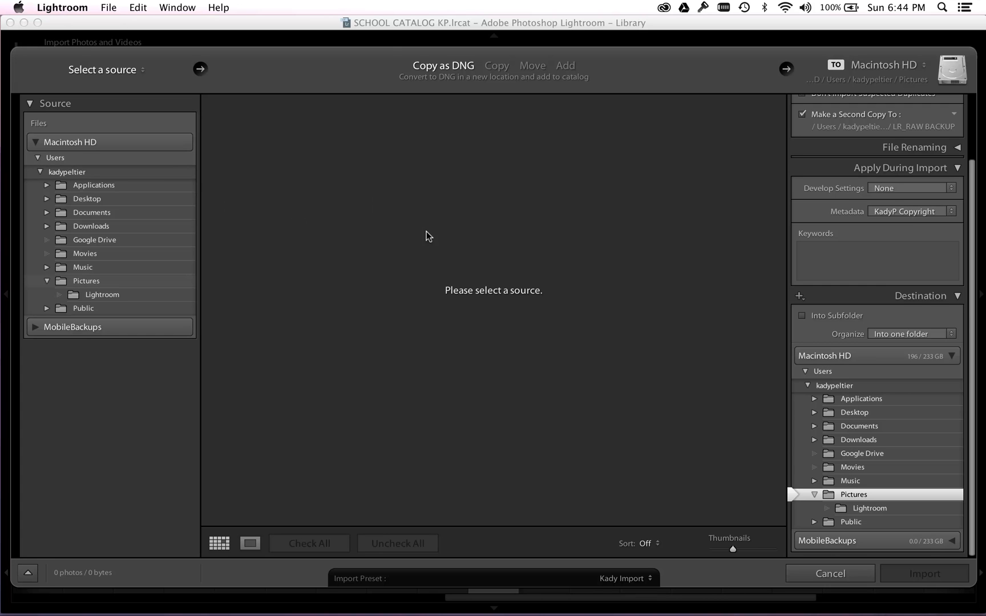
{"action": "scroll", "coordinate": [851, 192], "scroll_direction": "up", "scroll_amount": 5}
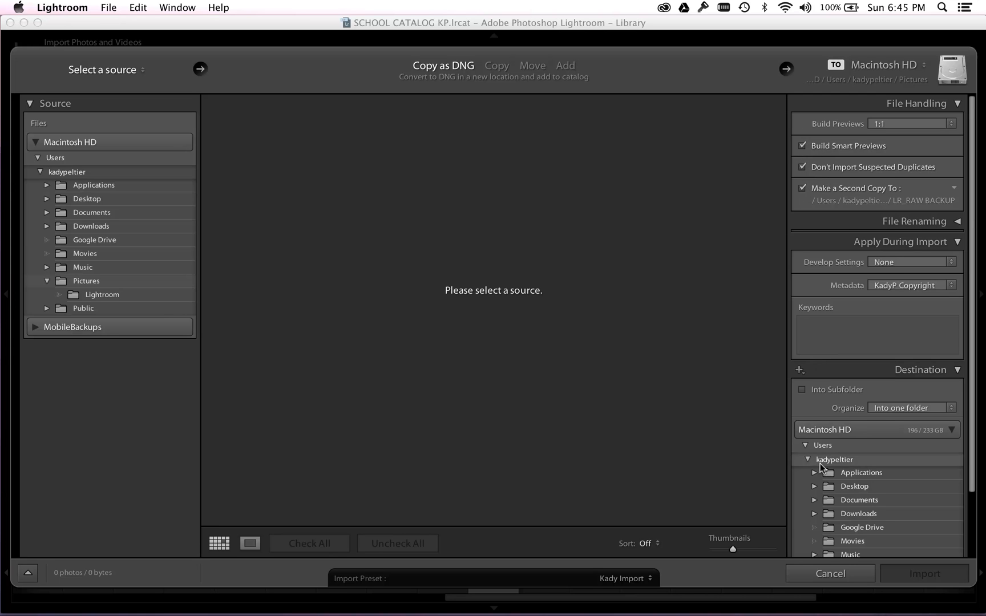
{"action": "scroll", "coordinate": [817, 450], "scroll_direction": "down", "scroll_amount": 3}
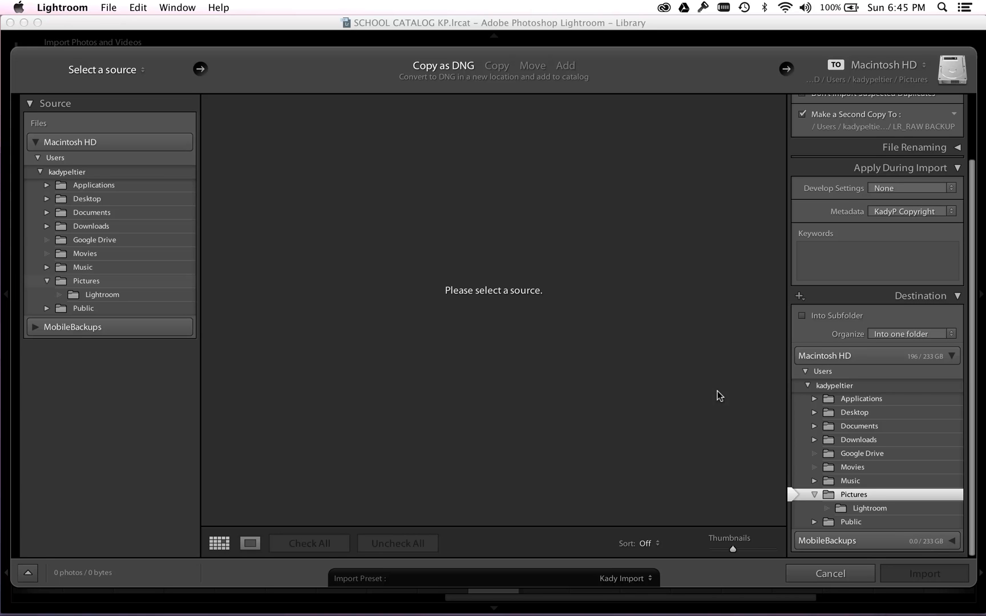
{"action": "scroll", "coordinate": [889, 262], "scroll_direction": "up", "scroll_amount": 1}
{"action": "scroll", "coordinate": [889, 262], "scroll_direction": "up", "scroll_amount": 2}
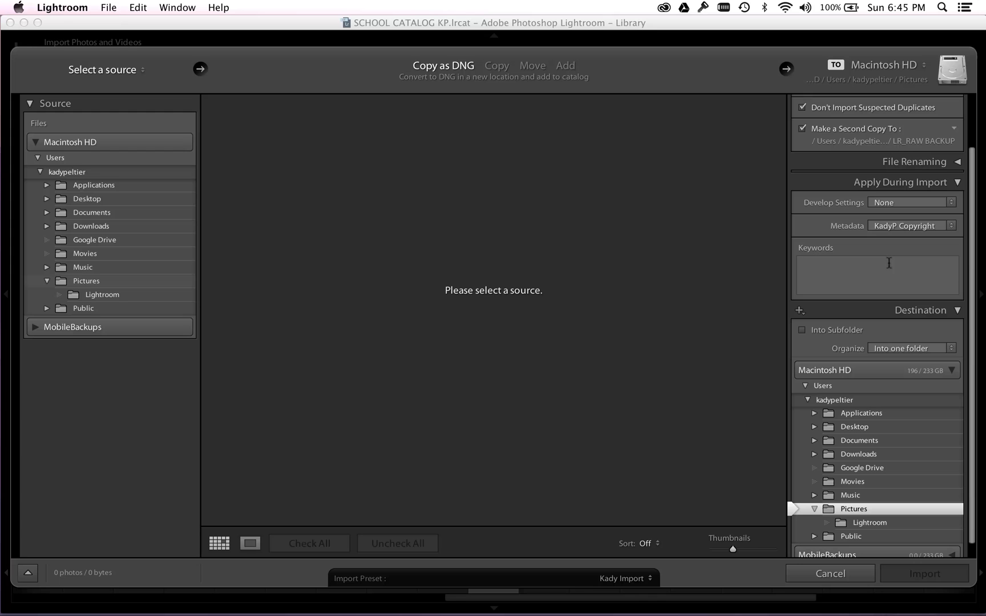
- Switch the import's metadata preset to None and back to the copyright preset, and cancel the import
{"action": "left_click", "coordinate": [948, 226]}
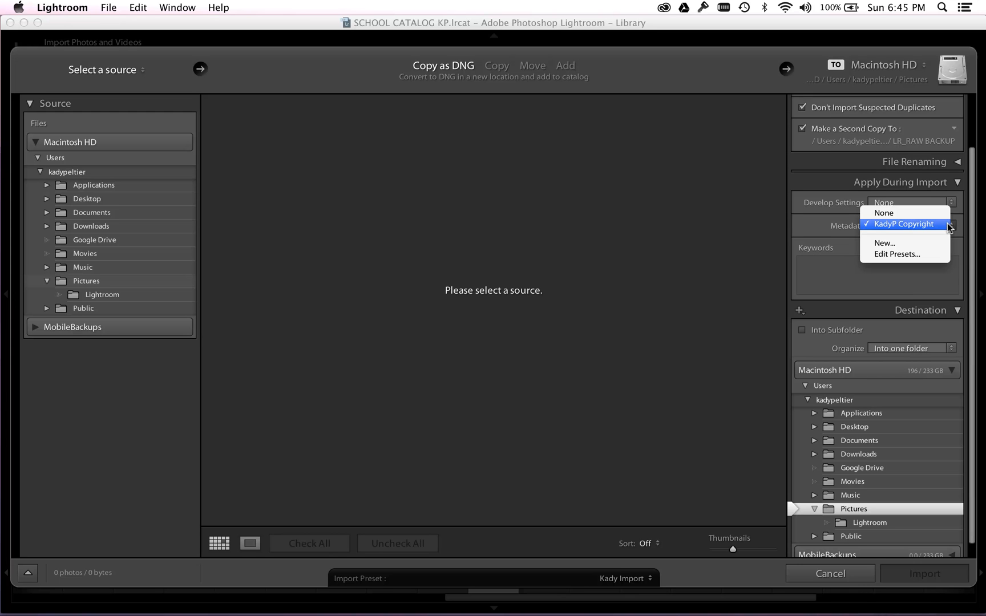
{"action": "left_click", "coordinate": [904, 225]}
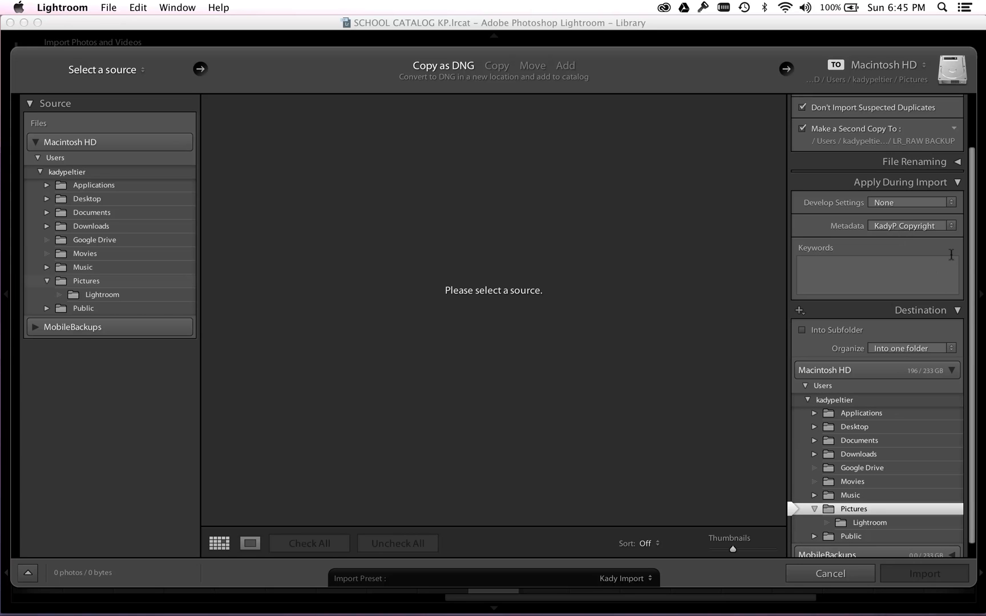
{"action": "left_click", "coordinate": [951, 227]}
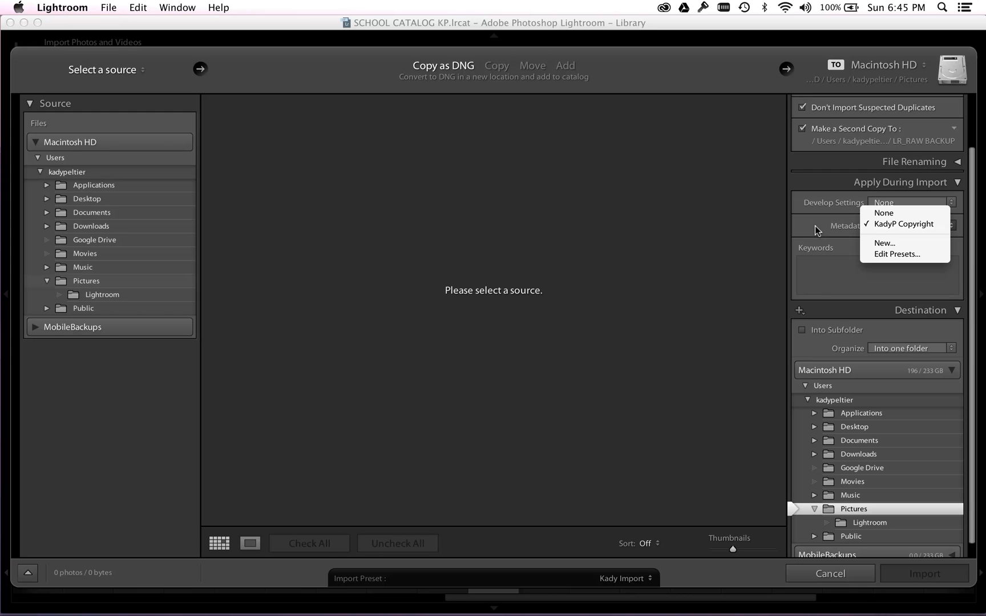
{"action": "left_click", "coordinate": [878, 214]}
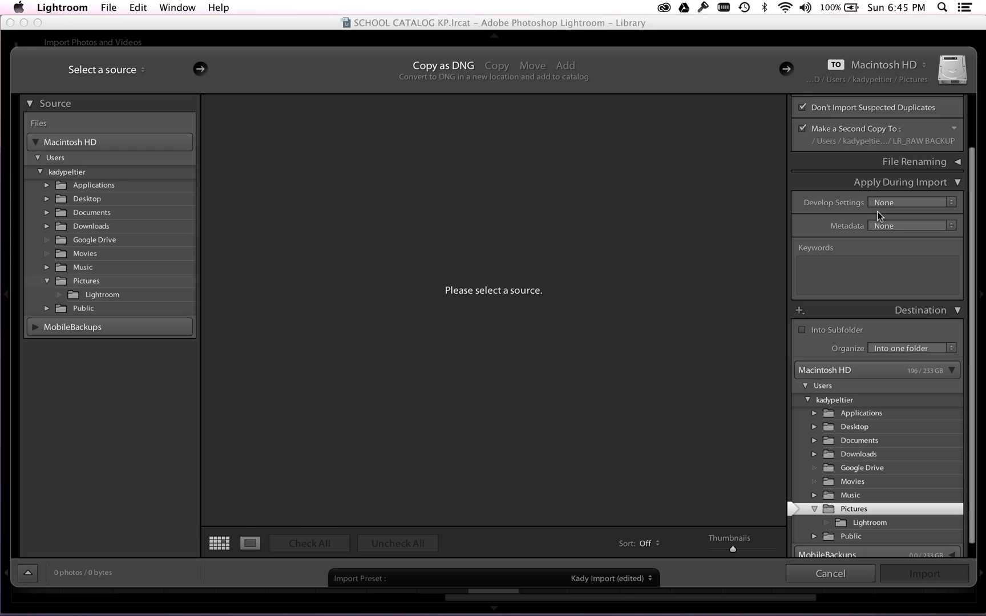
{"action": "left_click", "coordinate": [951, 226]}
{"action": "left_click", "coordinate": [938, 235]}
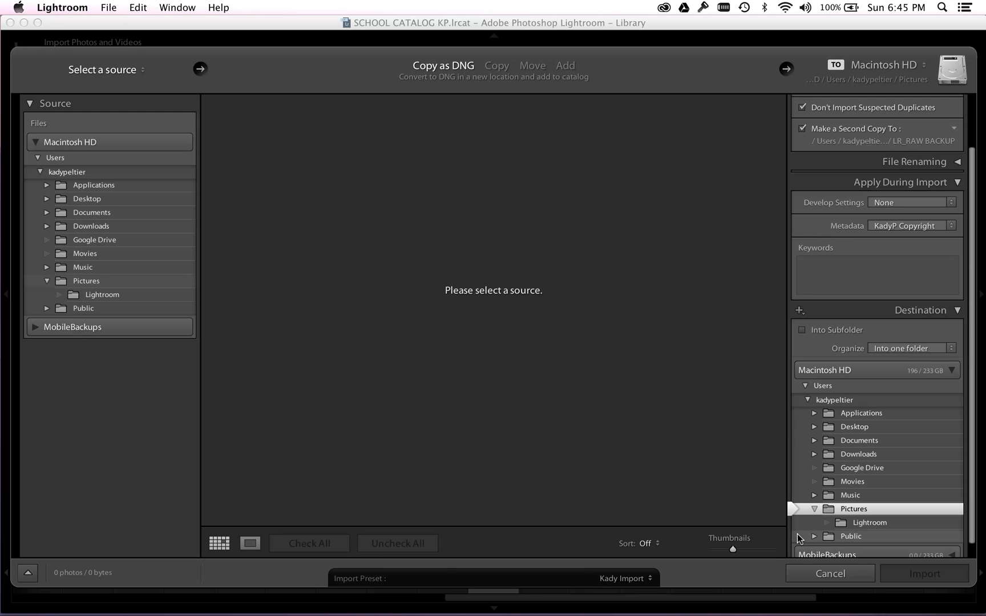
{"action": "left_click", "coordinate": [799, 573]}
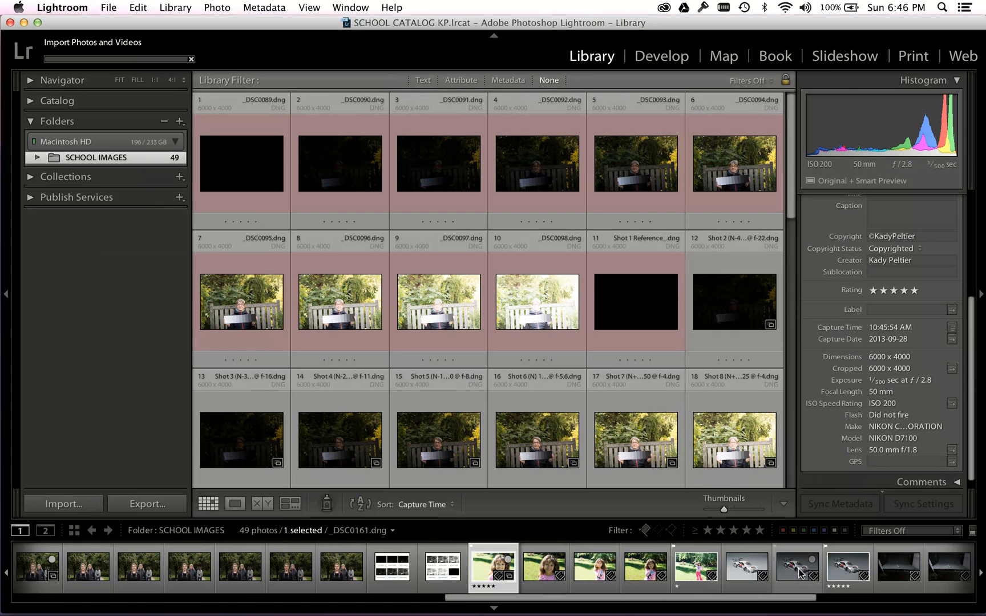